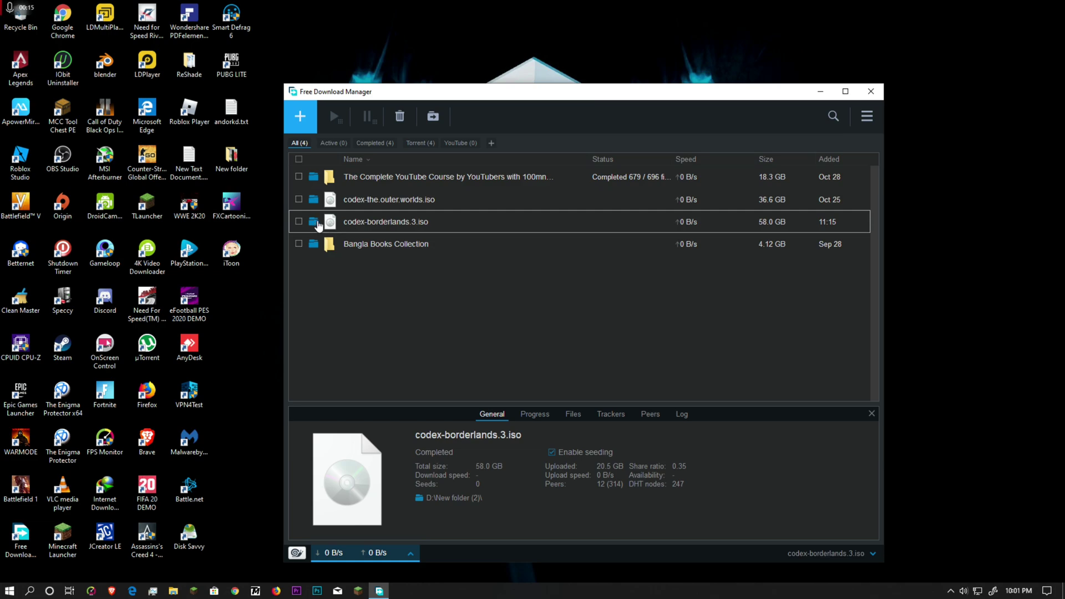
# - Mount codex-borderlands.3.iso from its download folder to show CODEX, autorun.inf, setup.exe and setup-1.bin
pyautogui.click(313, 222)
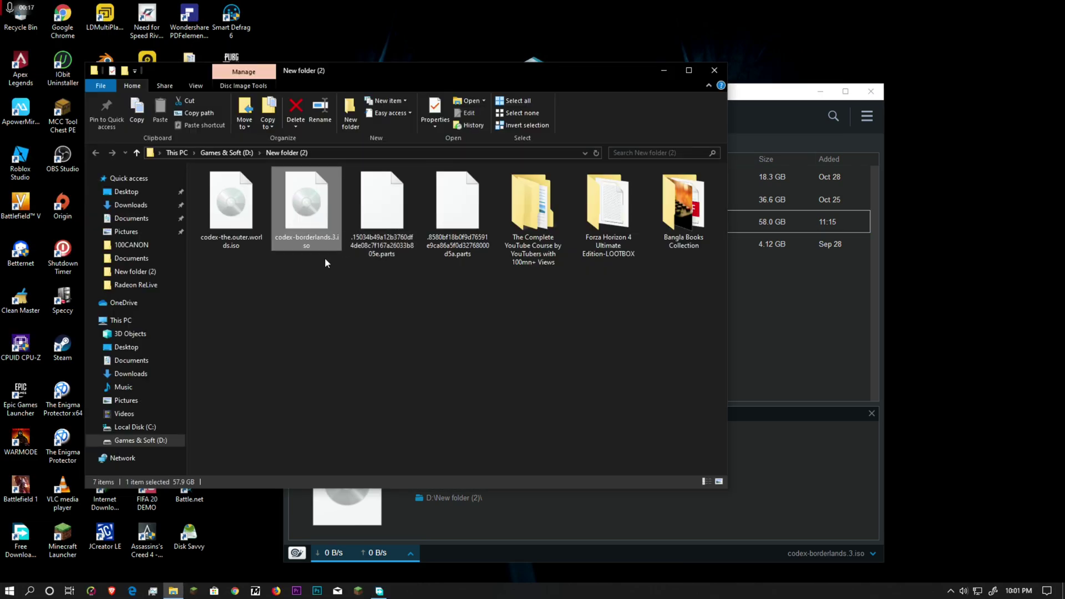
pyautogui.doubleClick(298, 231)
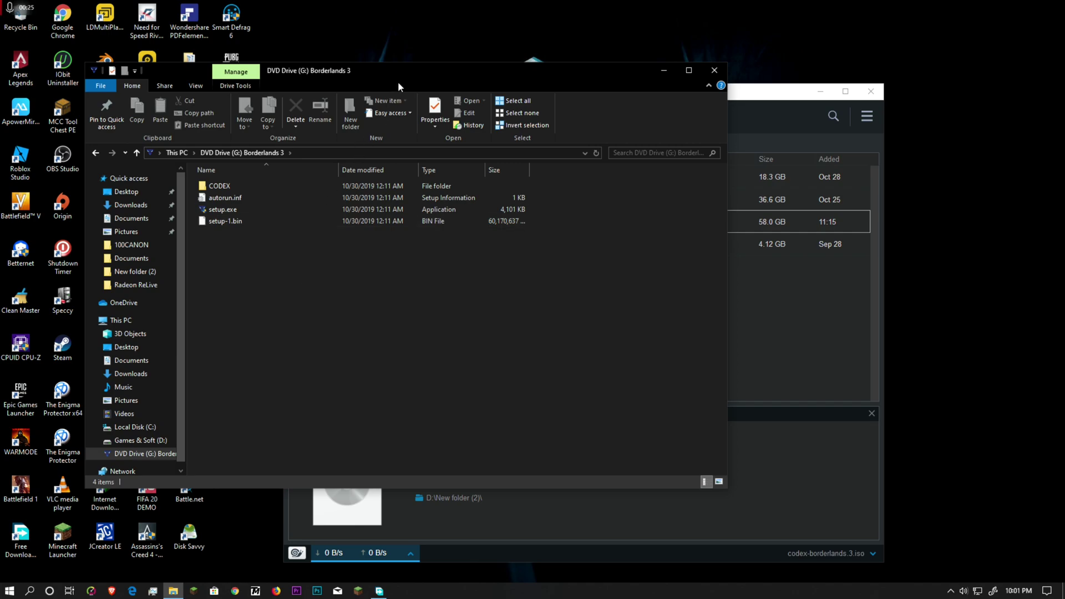
pyautogui.moveTo(405, 71); pyautogui.dragTo(588, 74)
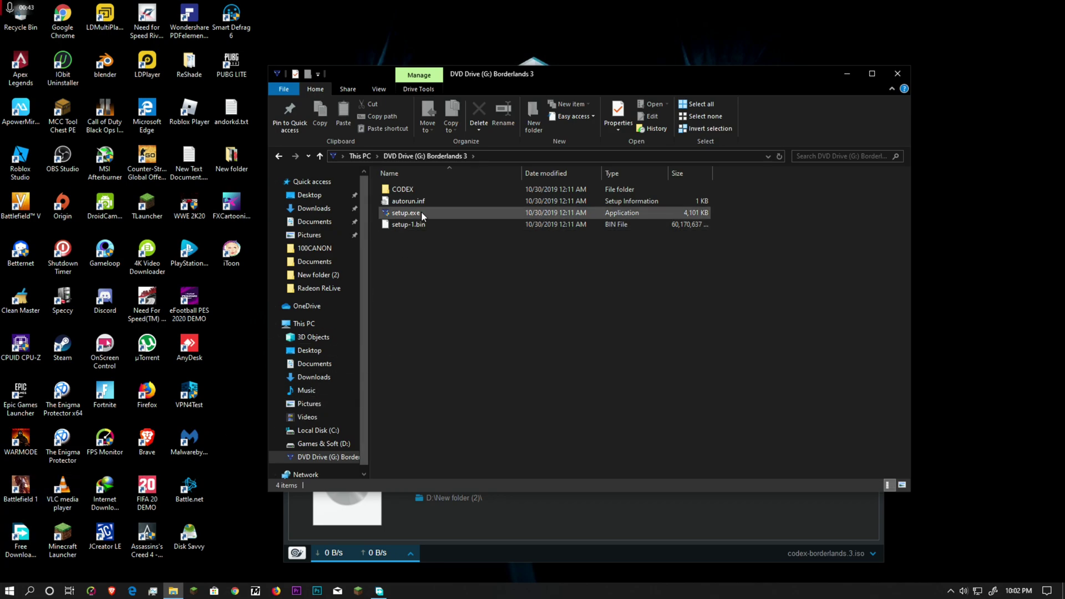
# - Open Windows Security from a Start menu search
pyautogui.press('super')
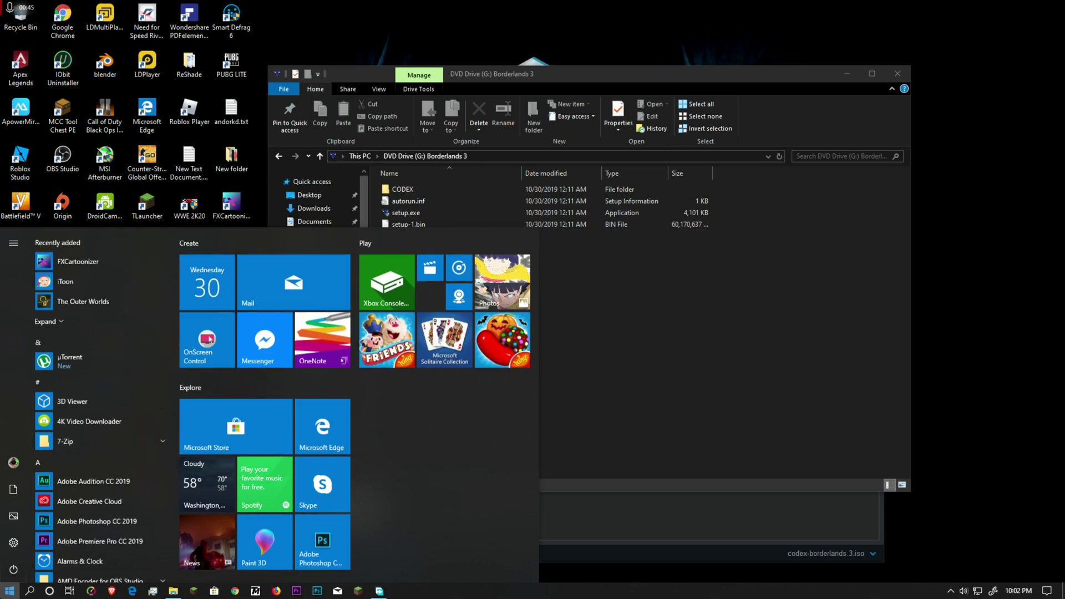
pyautogui.write('windo')
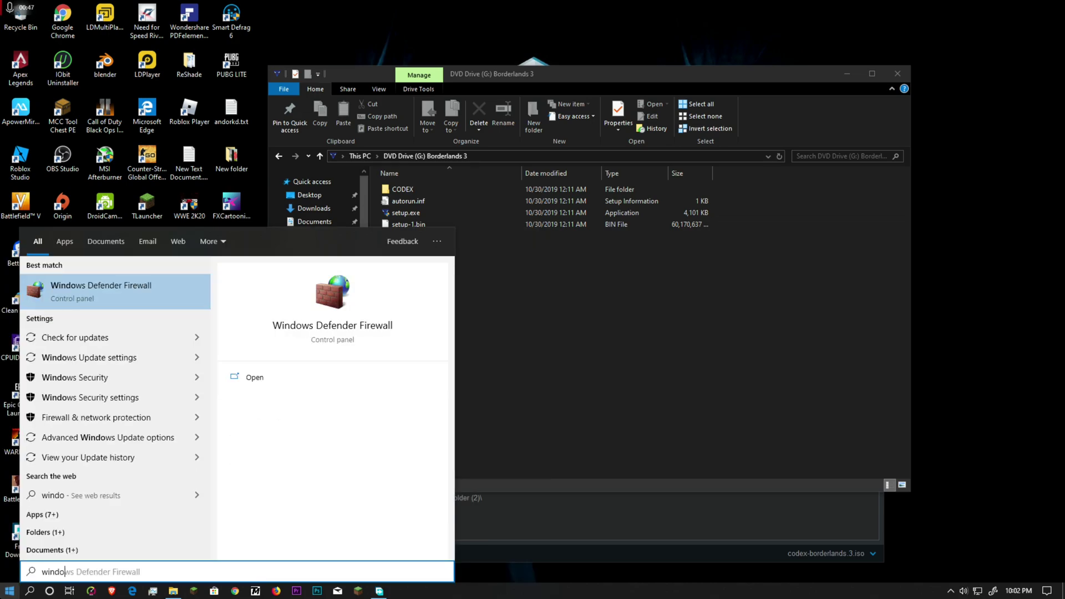
pyautogui.press('BackSpace')
pyautogui.press('BackSpace')
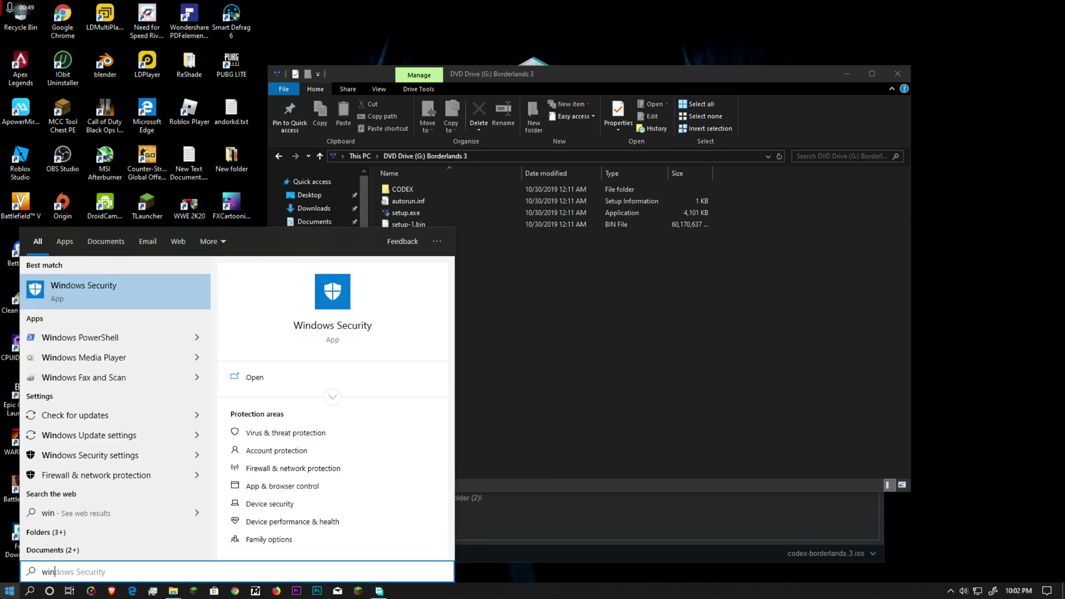
pyautogui.press('Return')
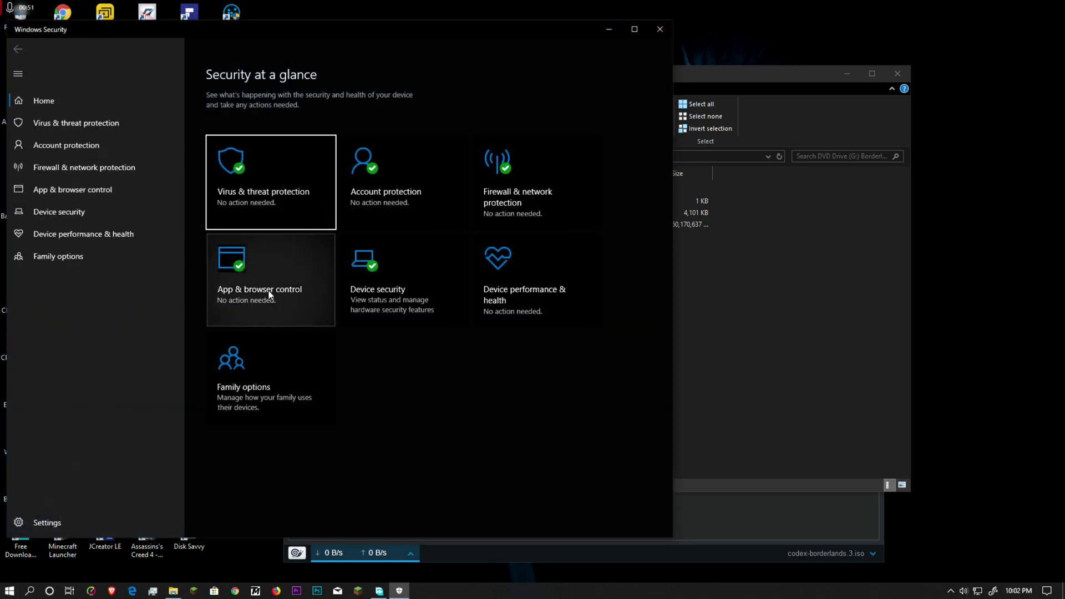
# - Turn Real-time protection off under Virus & threat protection settings, approve it, and minimize Windows Security
pyautogui.click(288, 227)
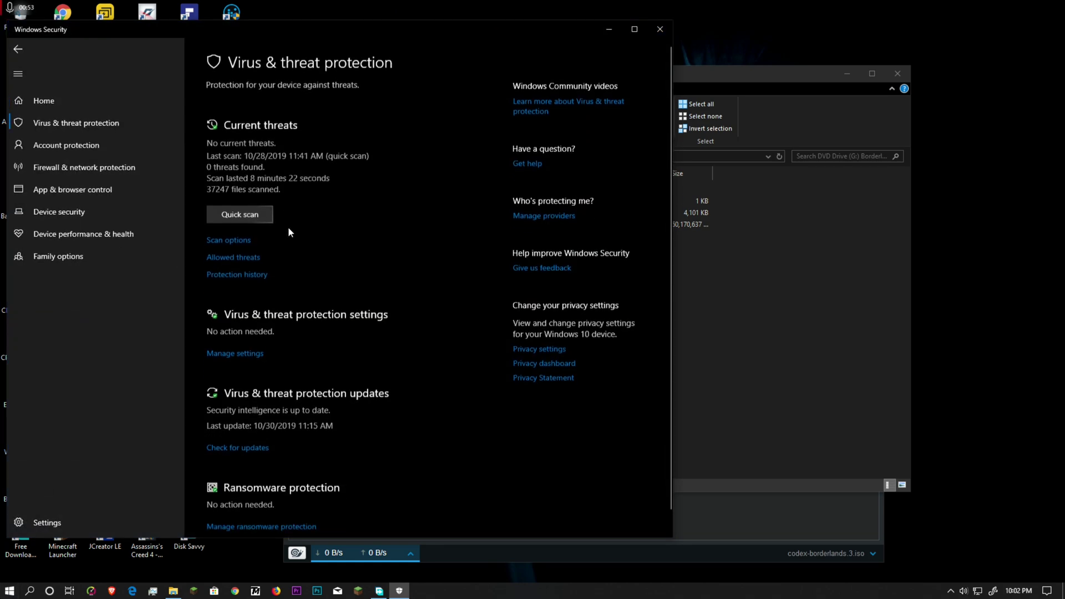
pyautogui.click(261, 353)
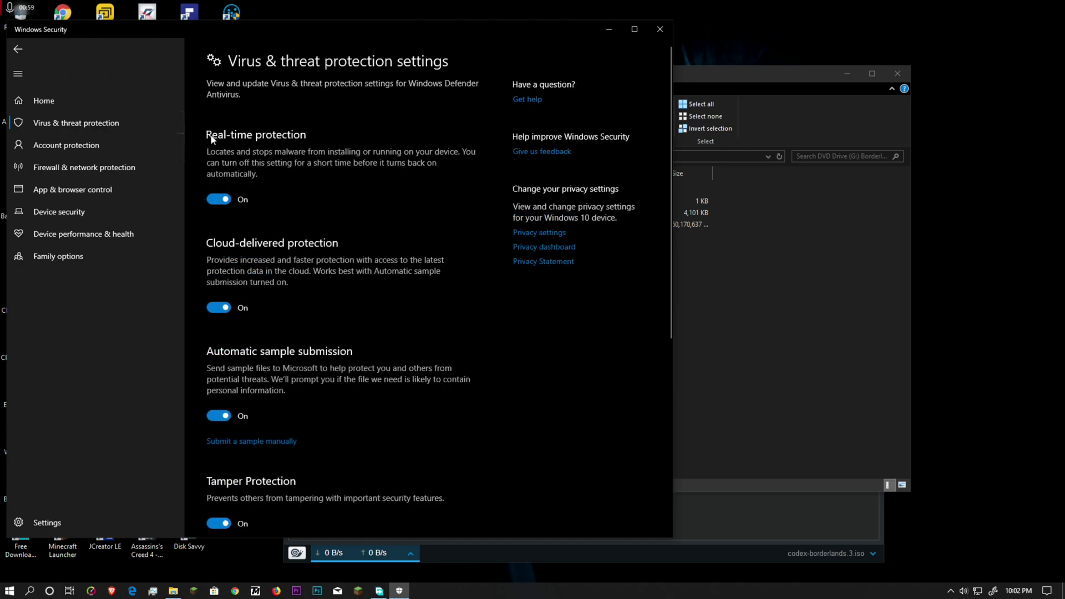
pyautogui.click(219, 200)
pyautogui.click(475, 364)
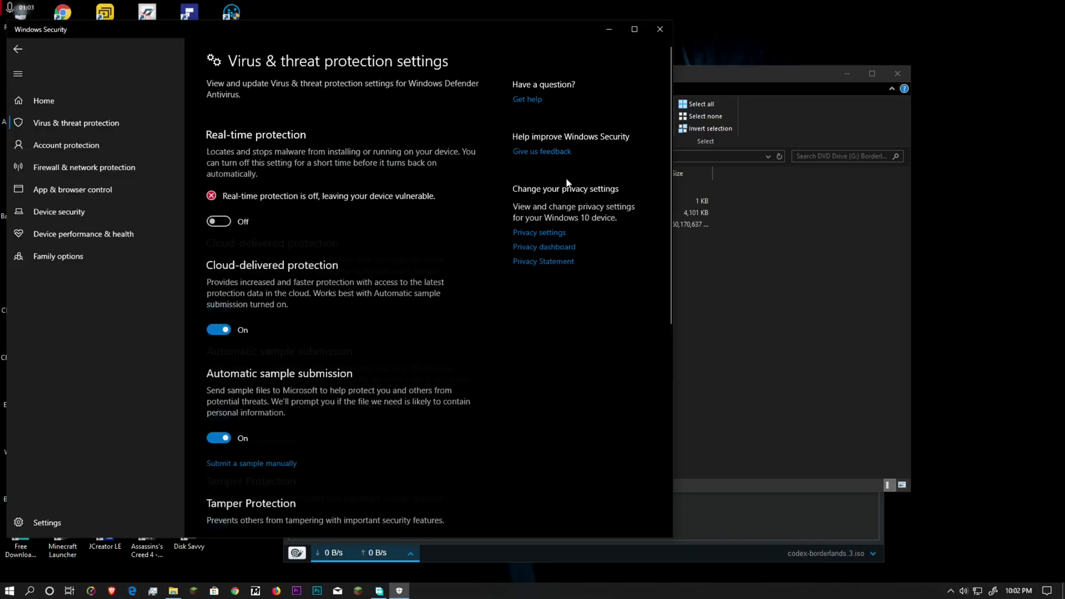
pyautogui.click(610, 32)
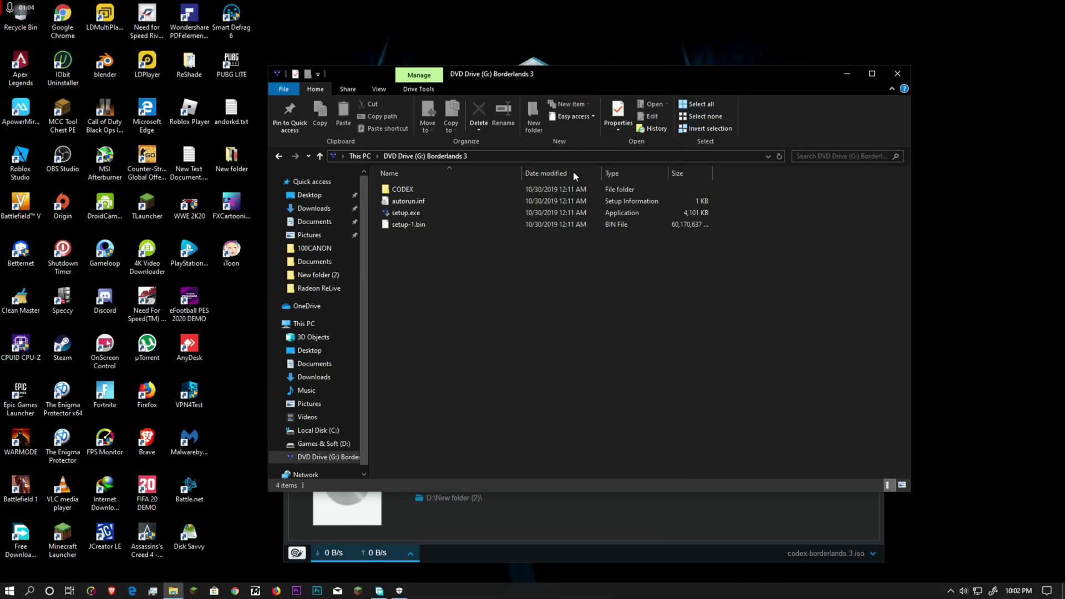
# - Run setup.exe from the Borderlands 3 disc and approve the User Account Control prompt
pyautogui.doubleClick(406, 213)
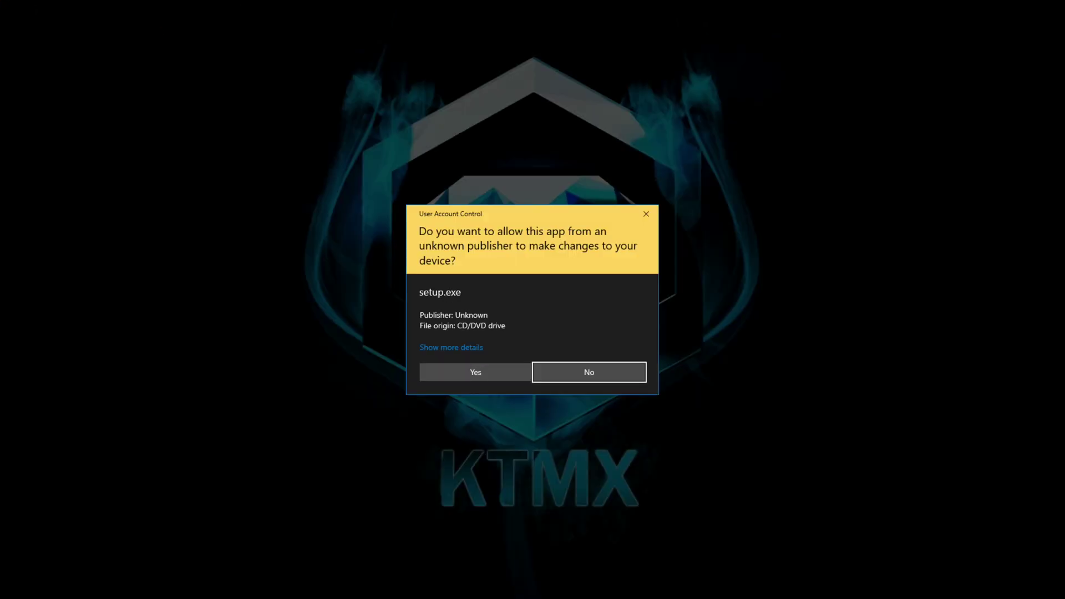
pyautogui.click(481, 375)
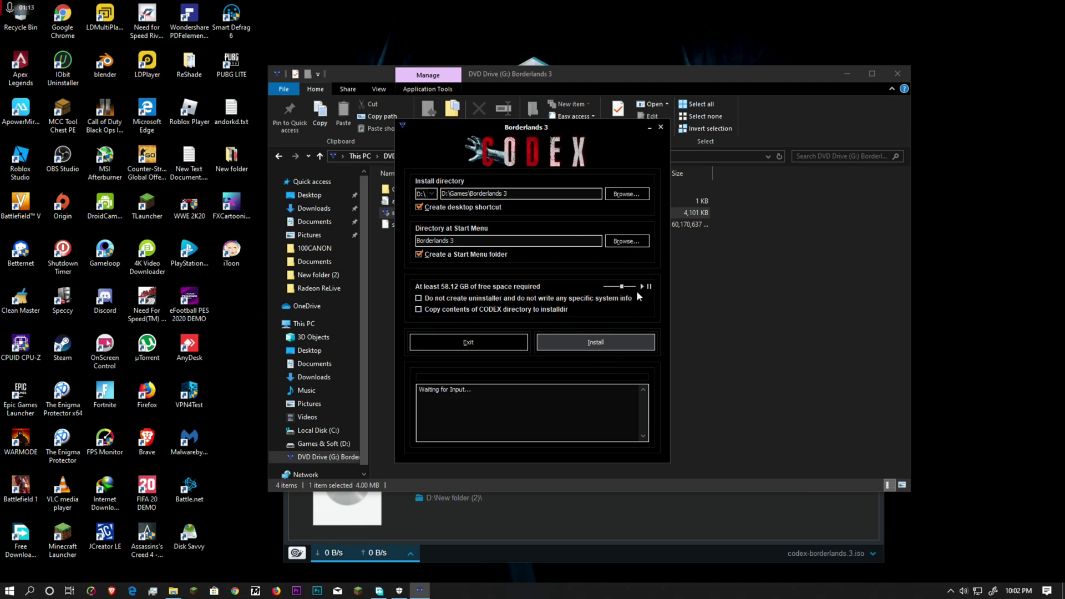
# - Leave the Start Menu folder as Borderlands 3 and browse to the D:\Games\Borderlands 3\ install directory
pyautogui.click(634, 244)
pyautogui.scroll(-20, 448, 328)
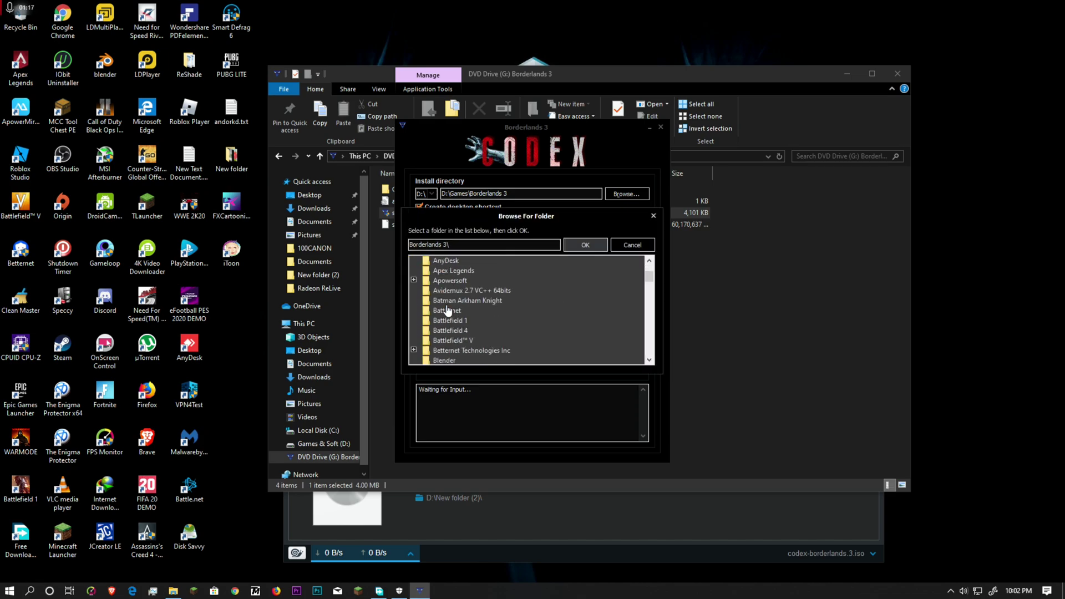
pyautogui.scroll(8, 449, 335)
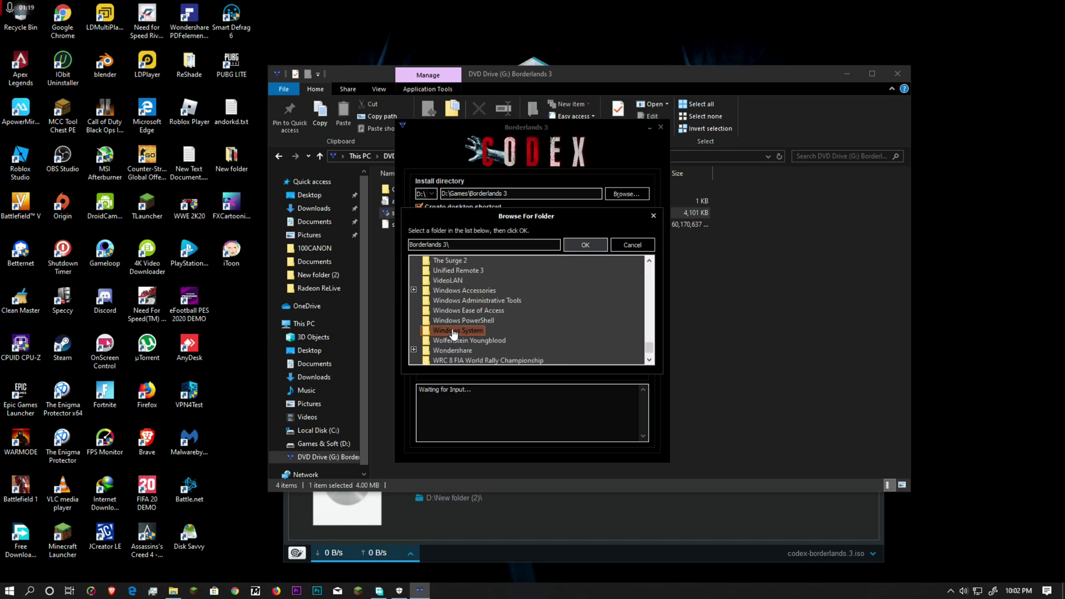
pyautogui.scroll(10, 454, 327)
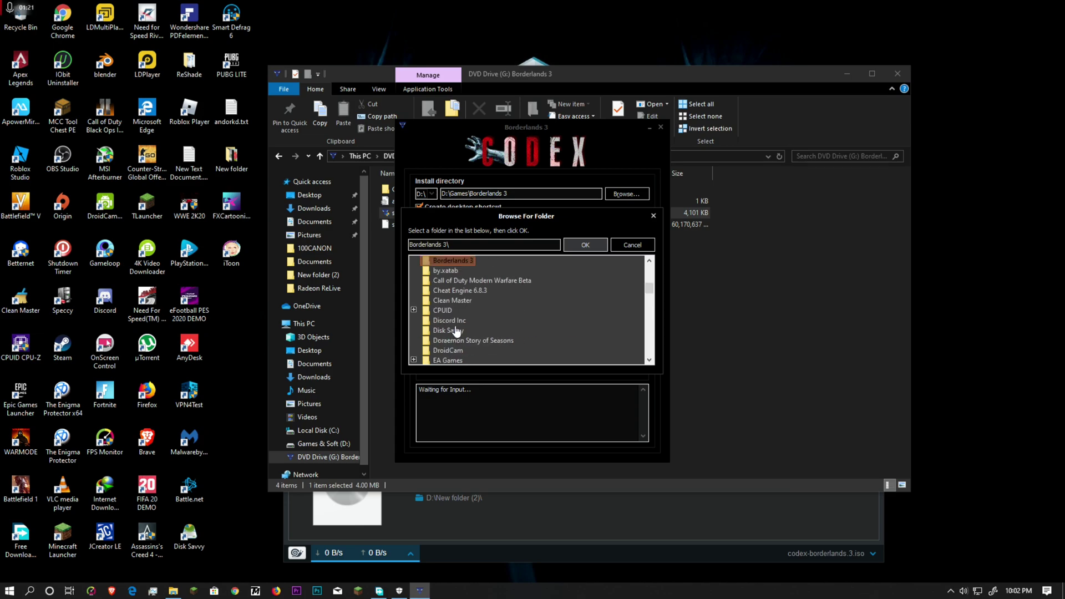
pyautogui.click(422, 350)
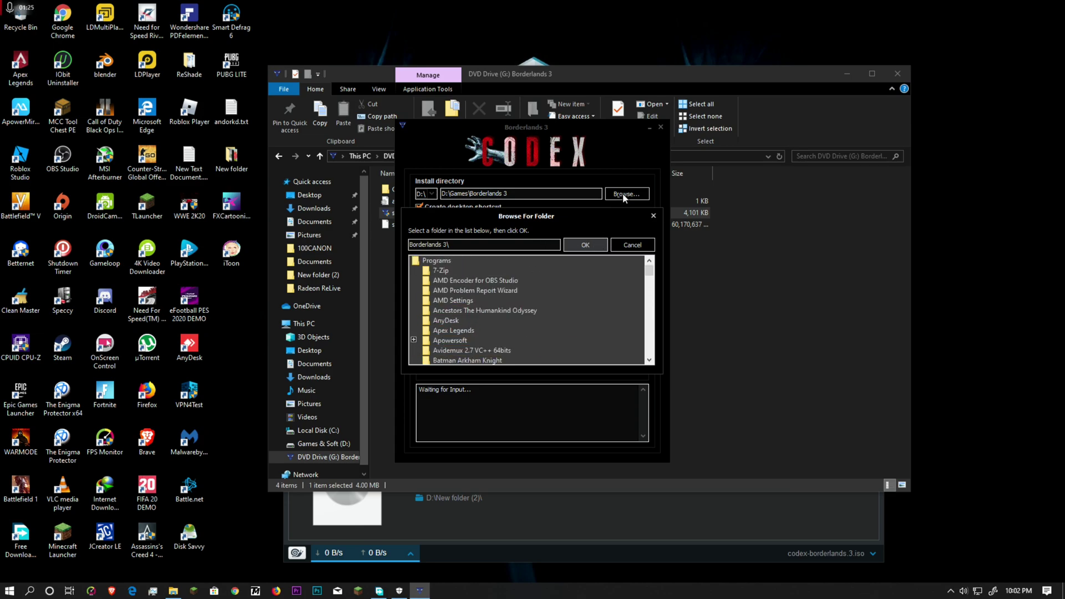
pyautogui.scroll(-15, 519, 277)
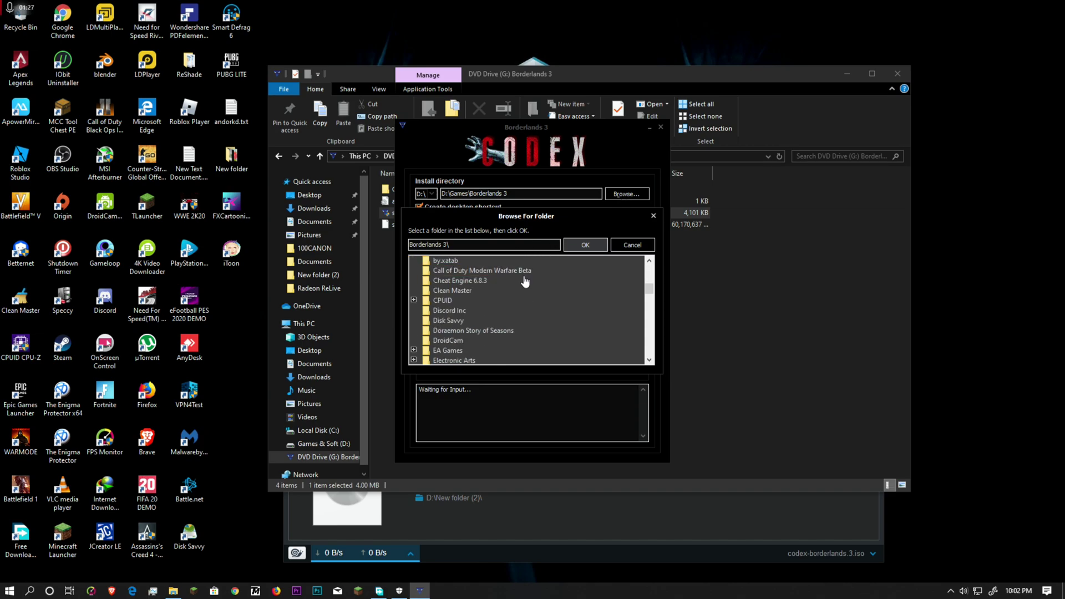
pyautogui.scroll(-10, 518, 298)
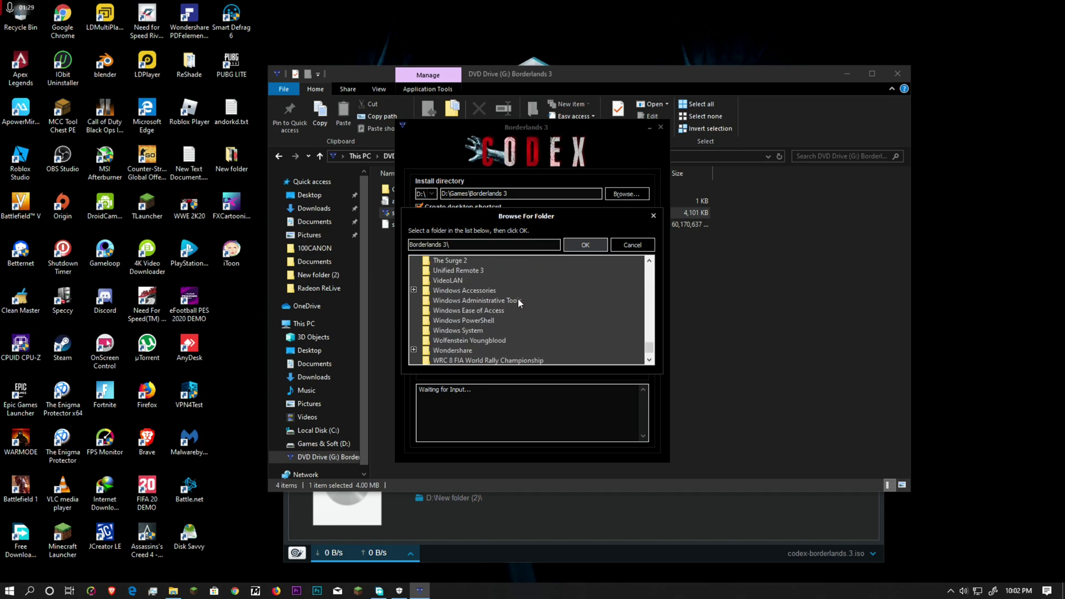
pyautogui.click(637, 245)
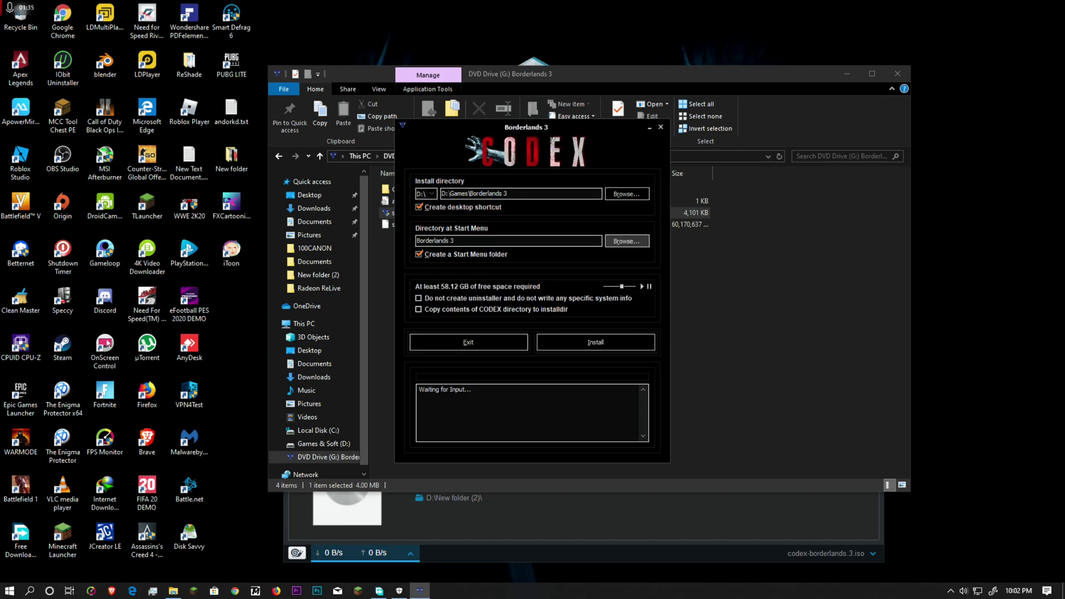
pyautogui.click(626, 194)
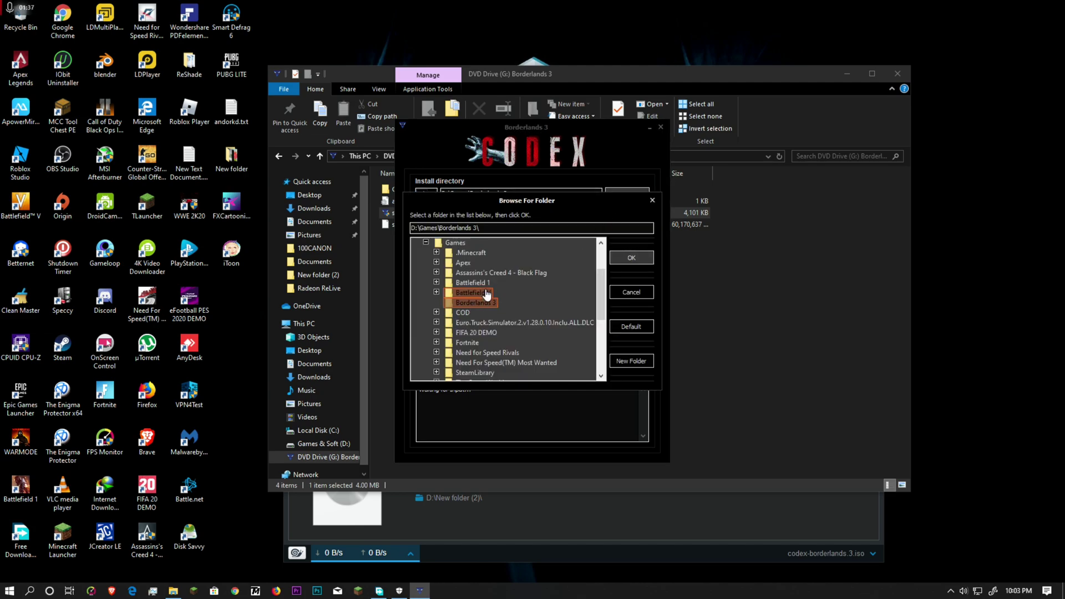
# - Keep D:\Games\Borderlands 3\ and enable 'Copy contents of CODEX directory to installdir'
pyautogui.click(616, 255)
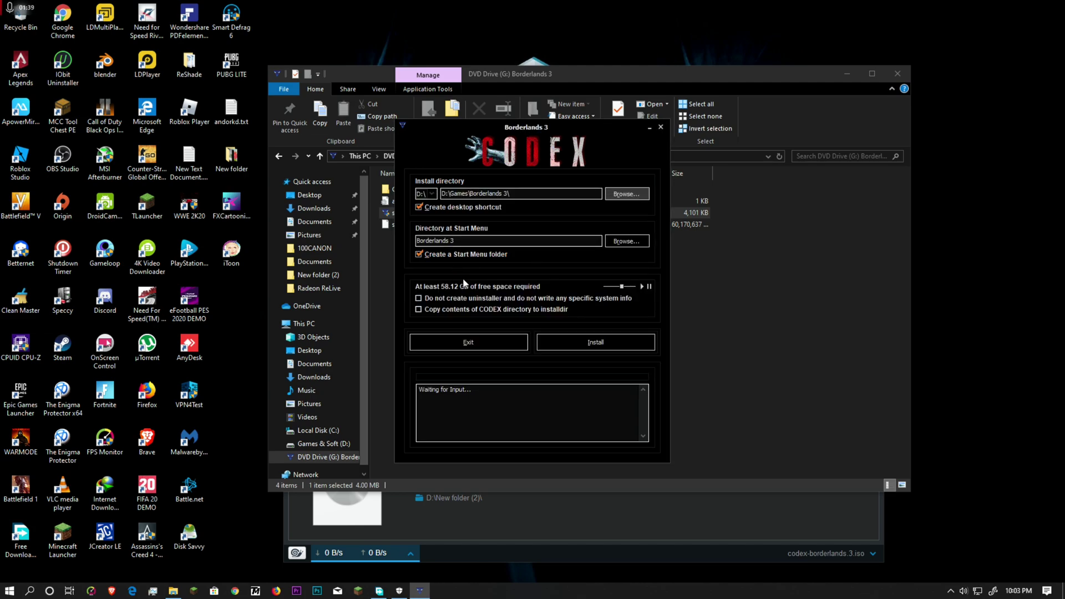
pyautogui.click(440, 314)
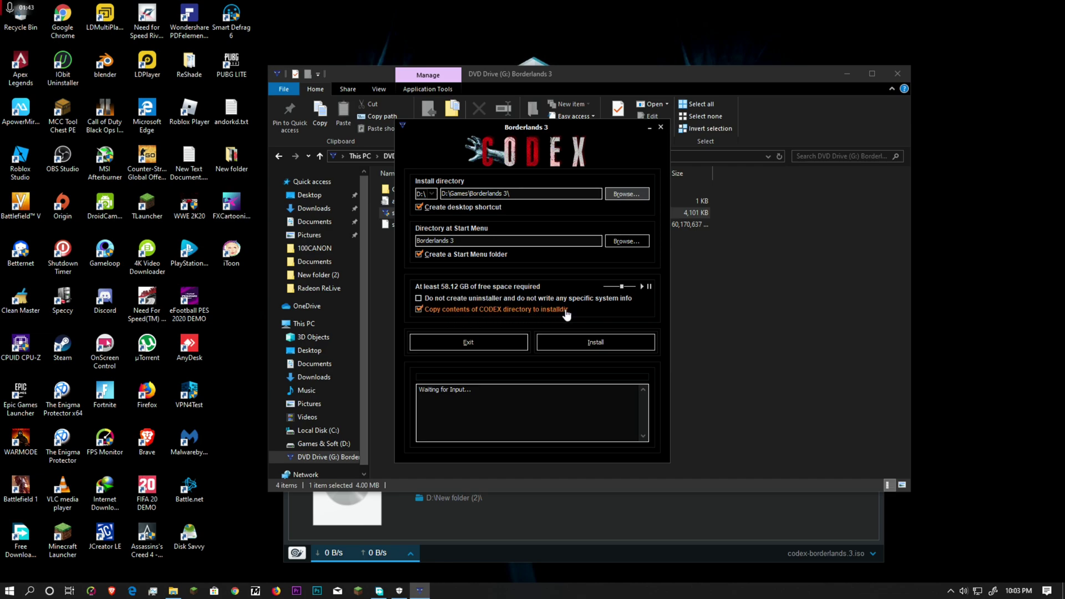
pyautogui.moveTo(480, 129); pyautogui.dragTo(513, 132)
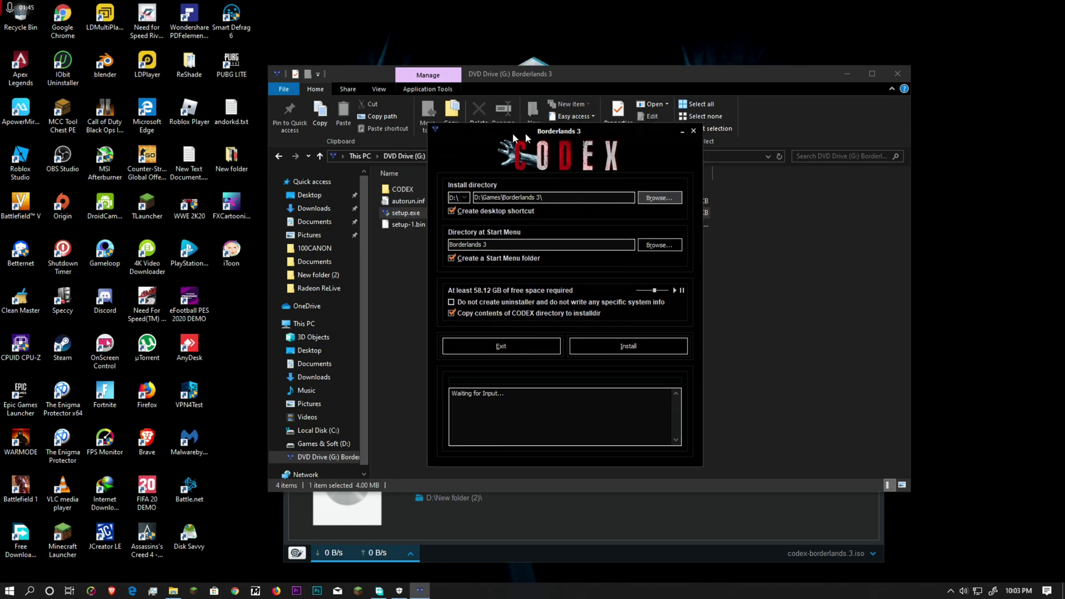
# - Look inside the disc's CODEX\OakGame folder, then return to the disc root
pyautogui.click(415, 187)
pyautogui.doubleClick(415, 188)
pyautogui.doubleClick(412, 190)
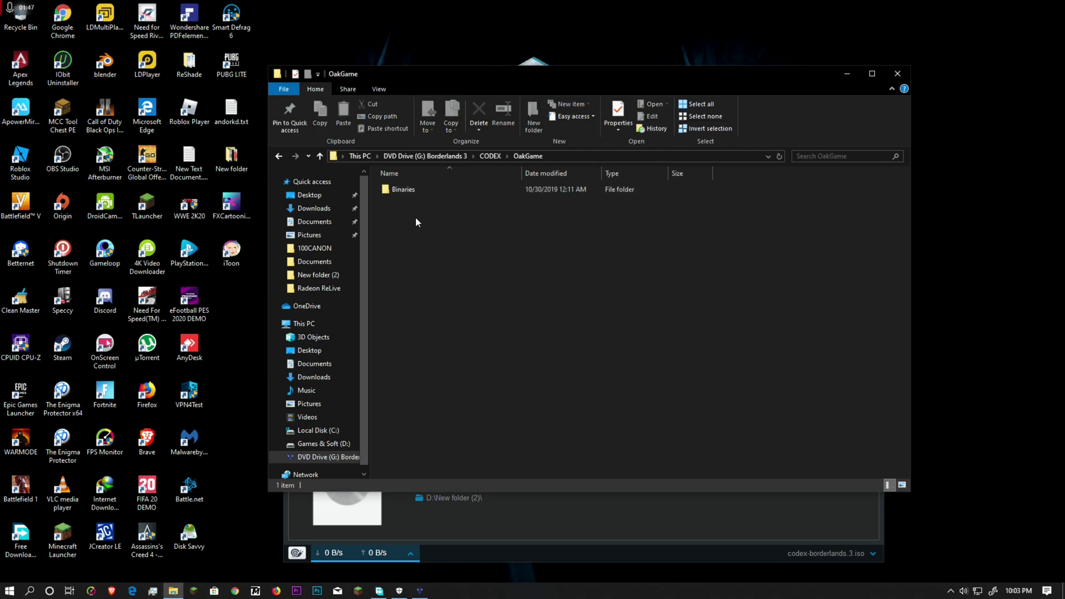
pyautogui.press('BackSpace')
pyautogui.press('BackSpace')
# - Install Borderlands 3 to D:\Games\Borderlands 3 and wait for 'Successfully Installed'
pyautogui.click(420, 591)
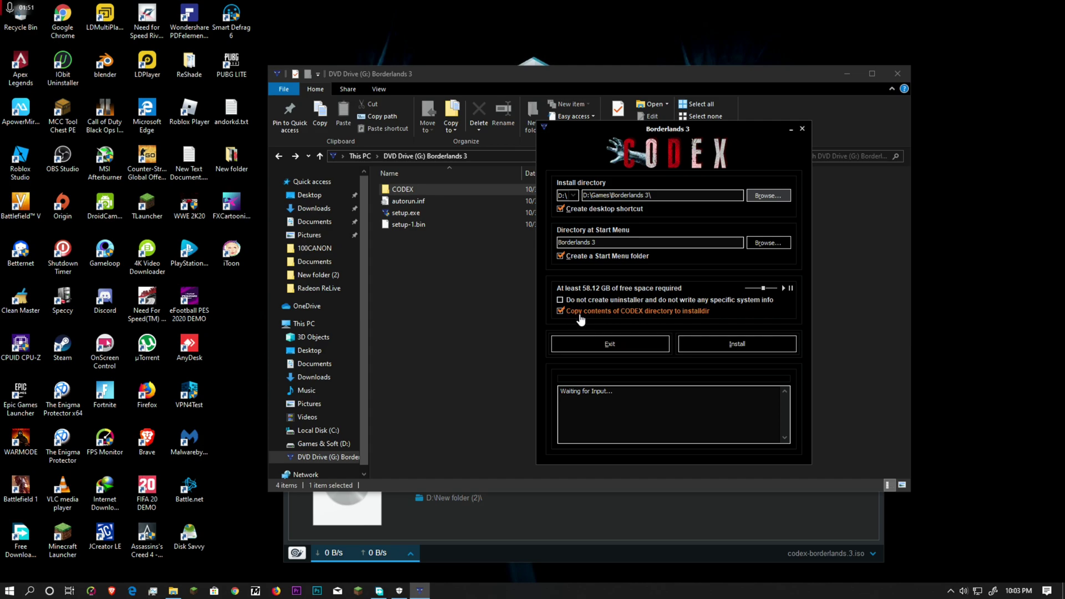
pyautogui.click(747, 349)
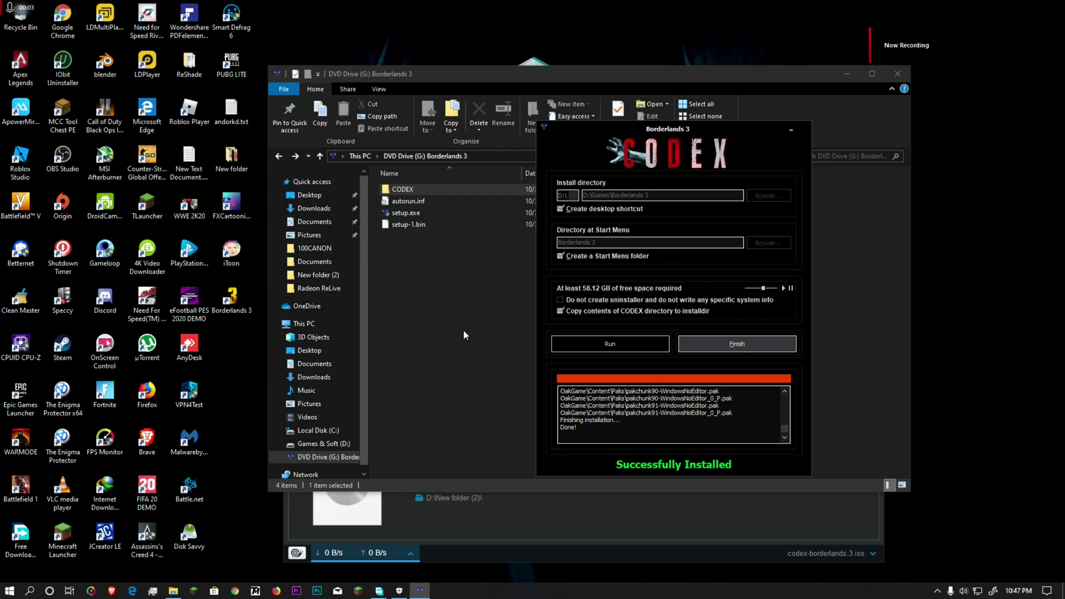
# - Close the finished installer and open Windows Defender Firewall's Advanced settings through a 'firewal' search
pyautogui.click(736, 344)
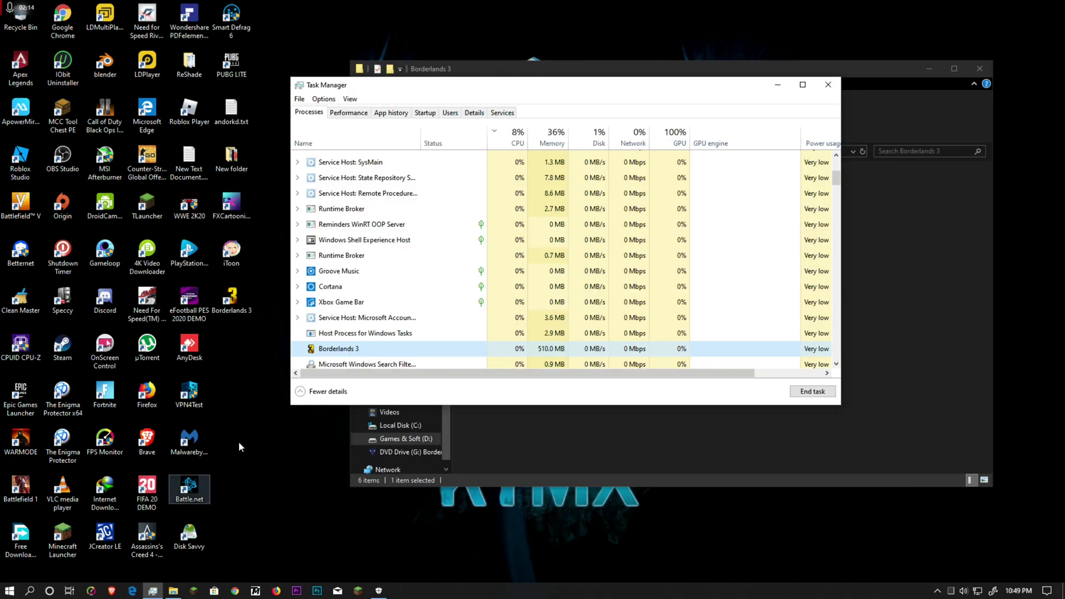
pyautogui.press('super')
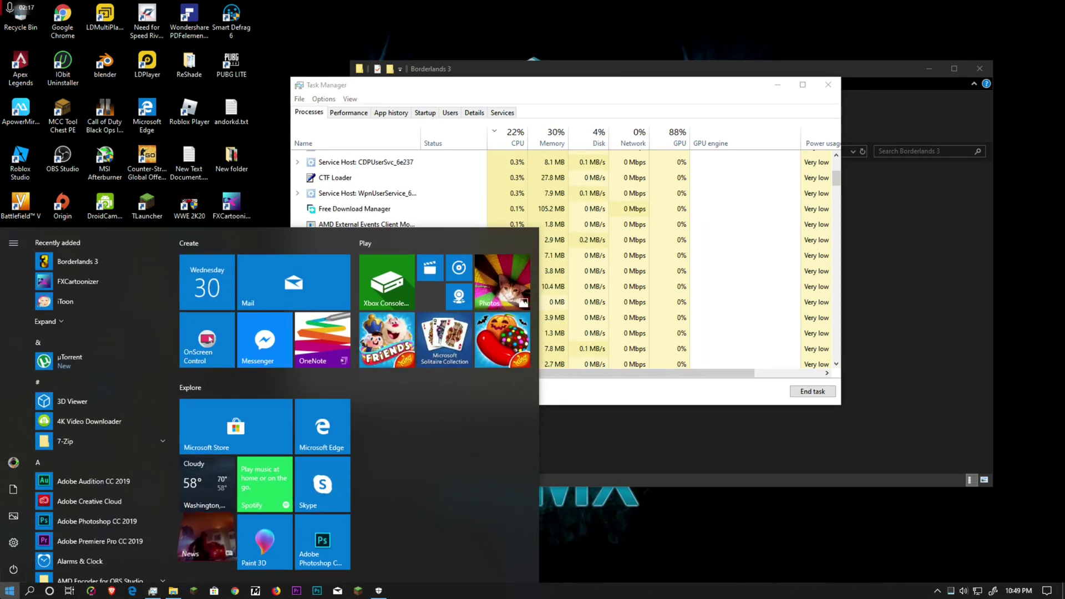
pyautogui.write('w')
pyautogui.press('BackSpace')
pyautogui.write('firewal')
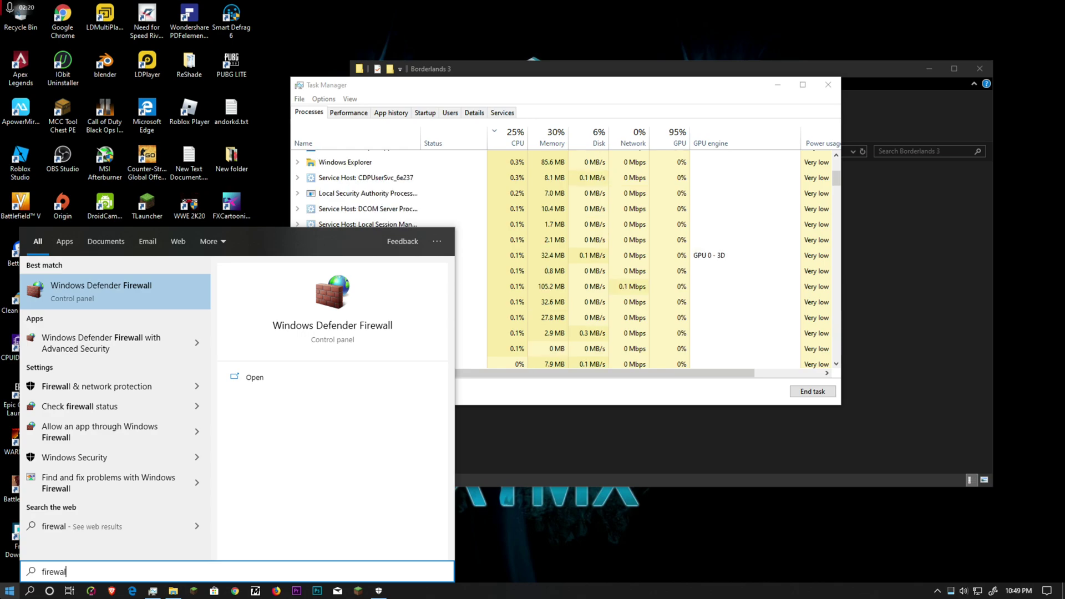
pyautogui.press('Return')
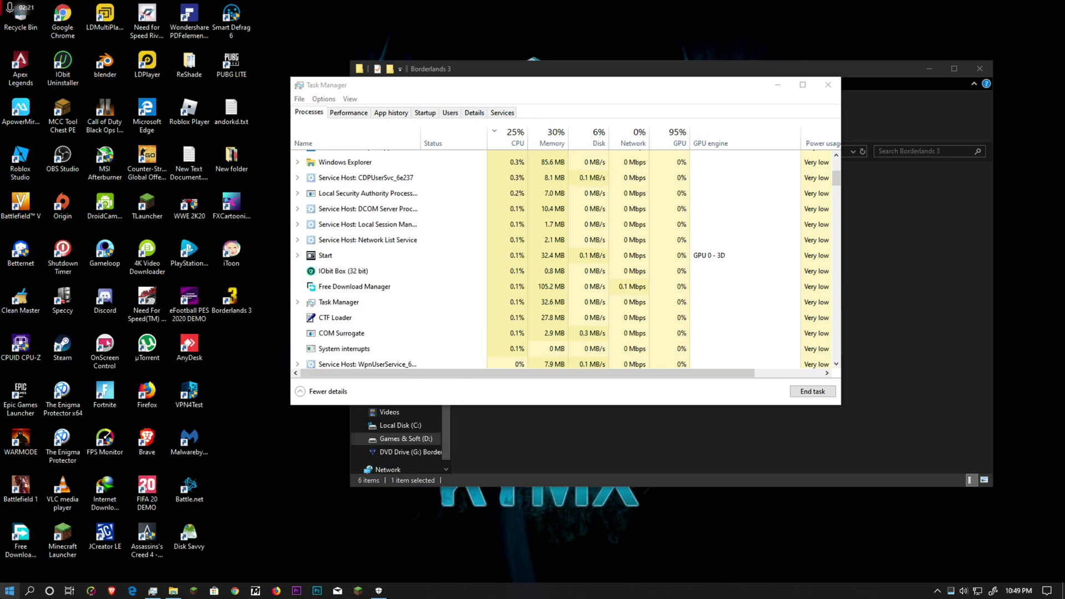
pyautogui.click(42, 141)
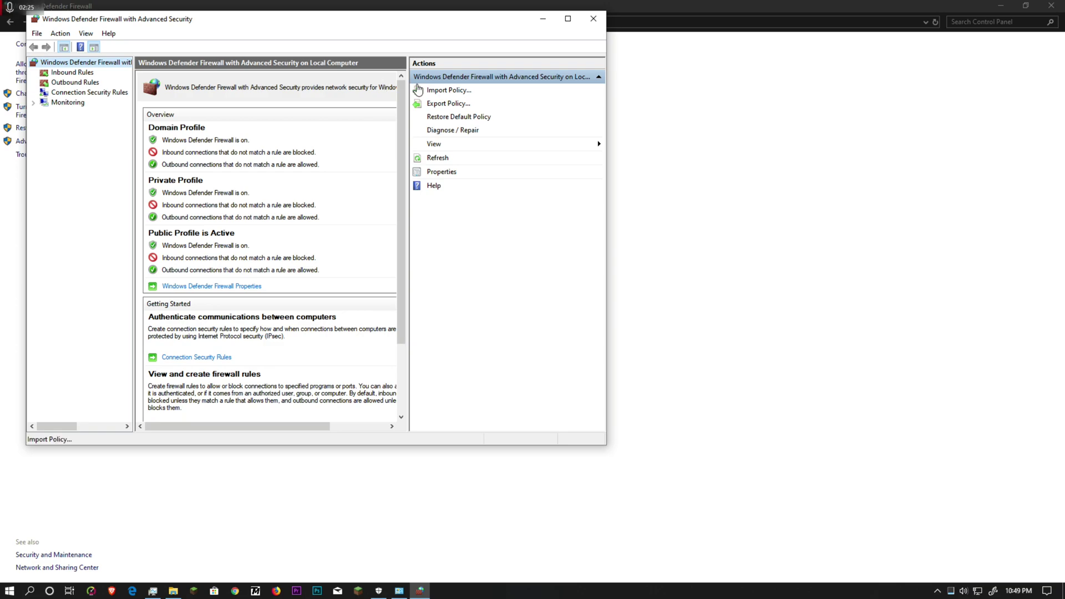
# - Start a new inbound program rule targeting D:\Games\Borderlands 3\Borderlands3.exe
pyautogui.click(61, 75)
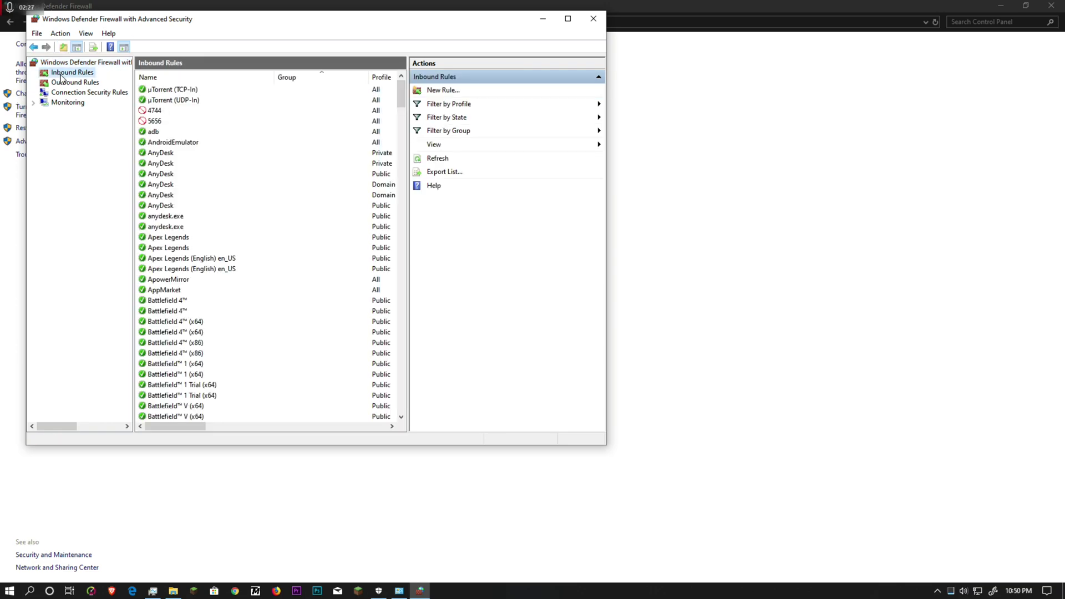
pyautogui.click(444, 91)
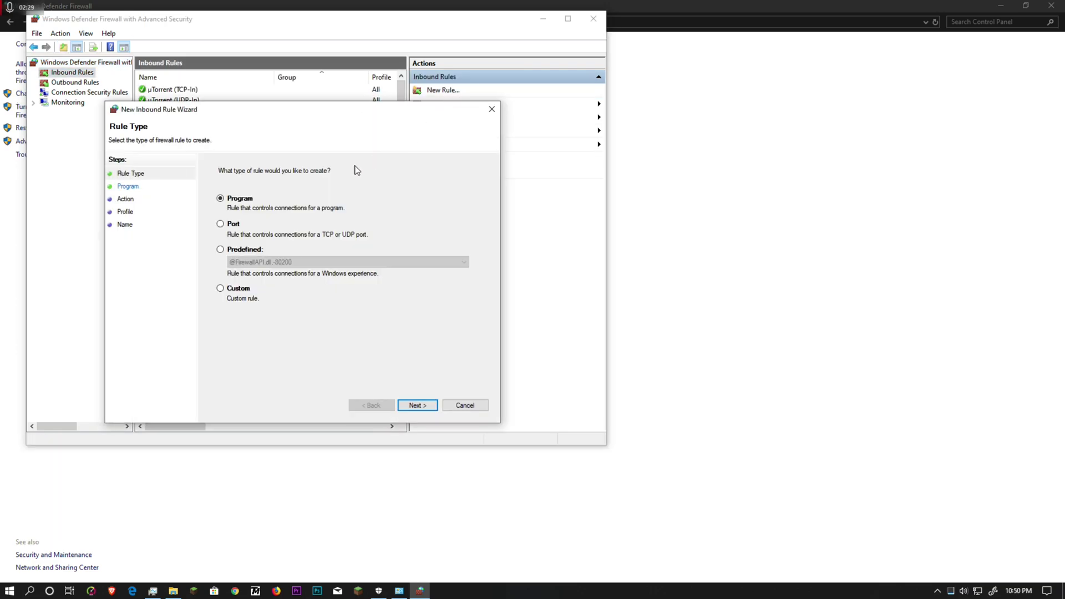
pyautogui.click(417, 405)
pyautogui.click(451, 245)
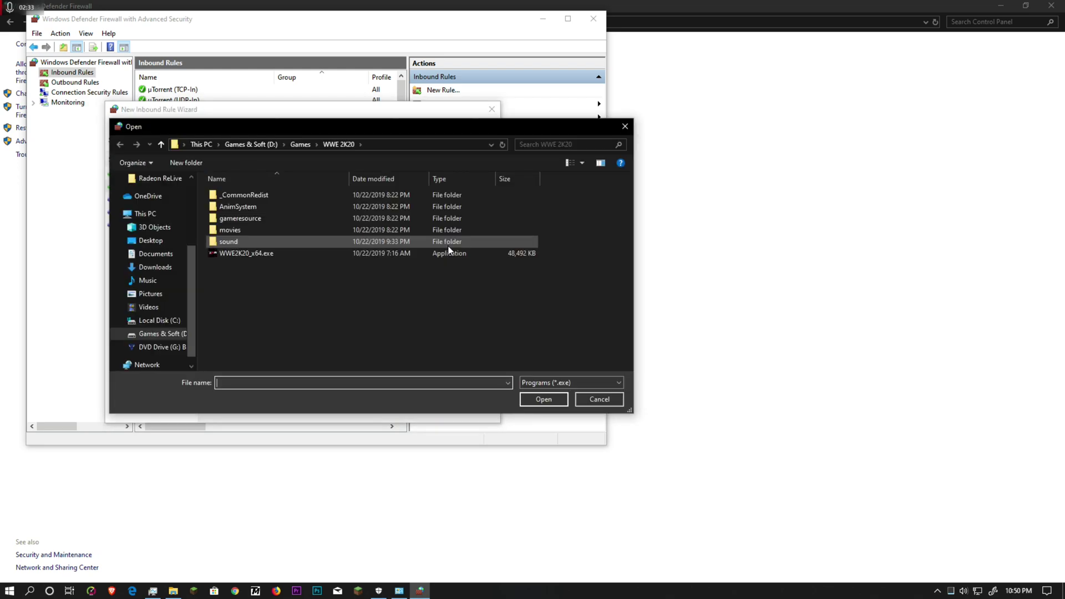
pyautogui.click(300, 144)
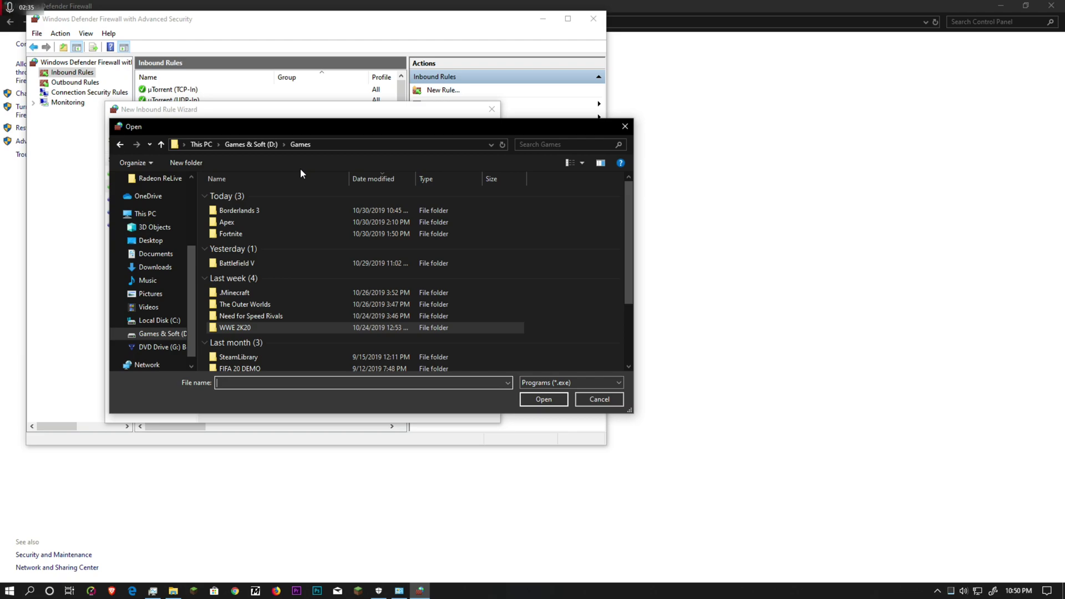
pyautogui.doubleClick(225, 214)
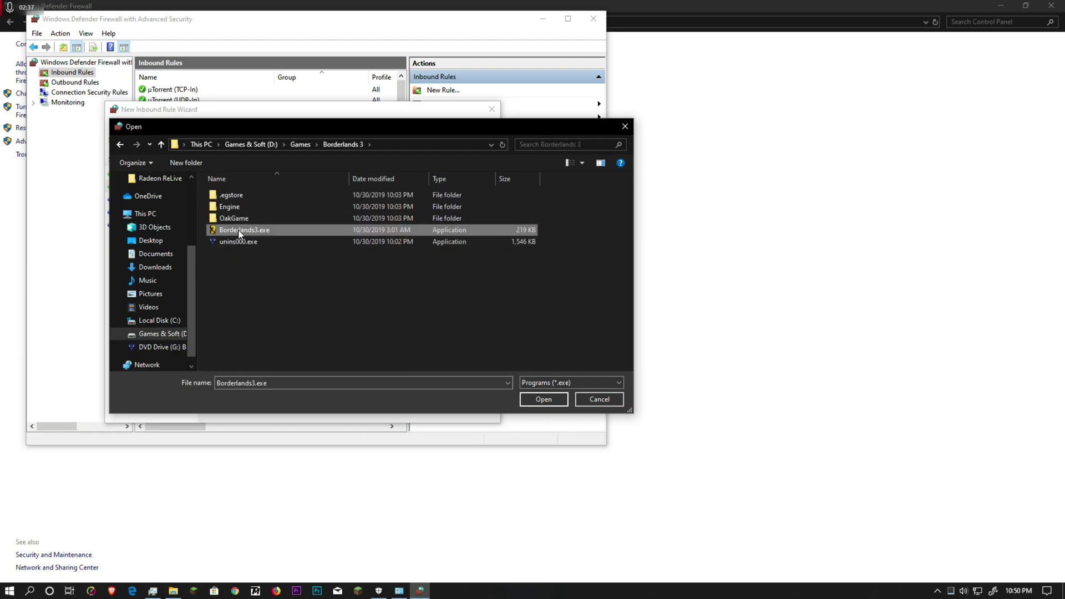
pyautogui.doubleClick(238, 233)
# - Make the rule block the connection on all profiles and name it 'sad'
pyautogui.click(418, 405)
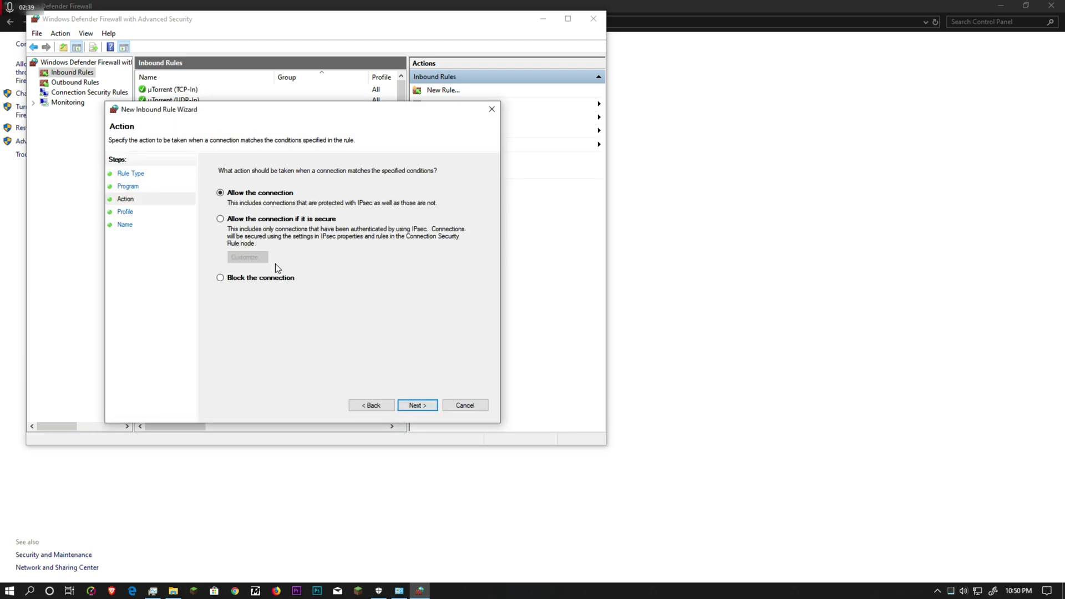
pyautogui.click(262, 279)
pyautogui.click(417, 405)
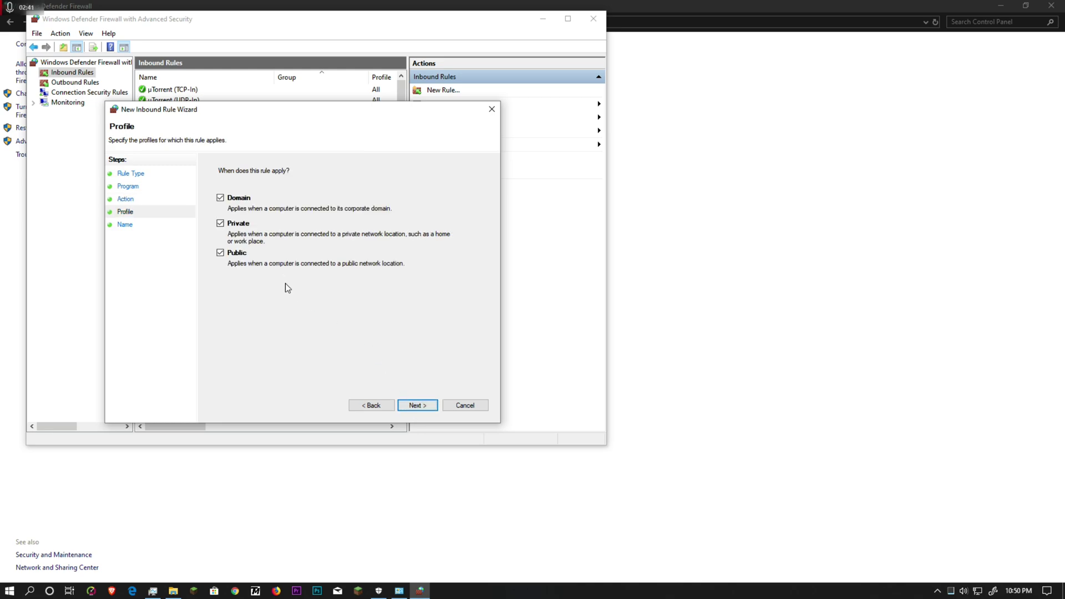
pyautogui.click(417, 406)
pyautogui.write('sad')
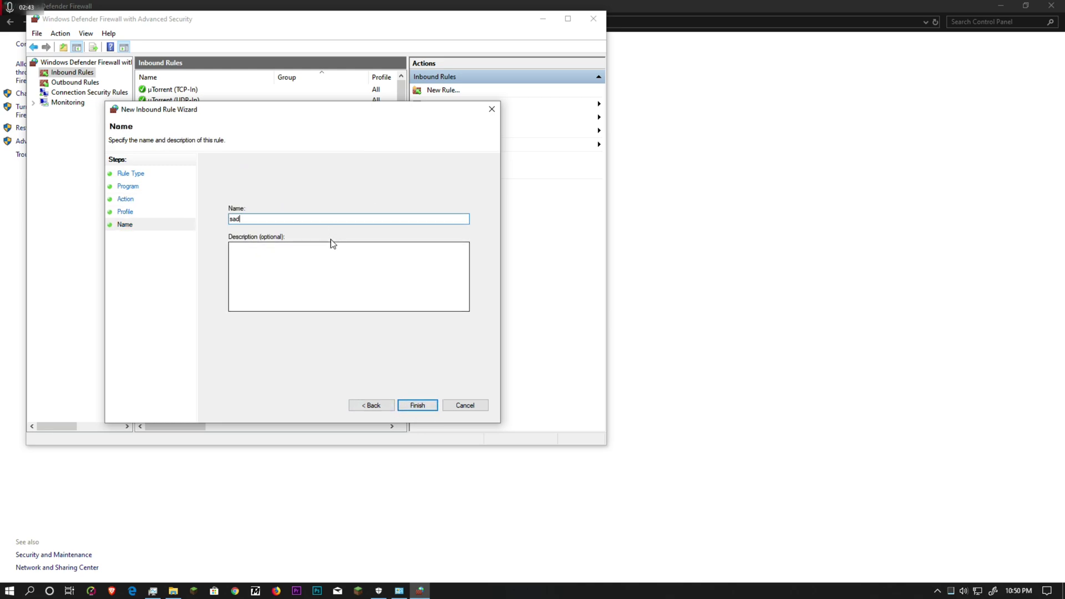
pyautogui.click(412, 405)
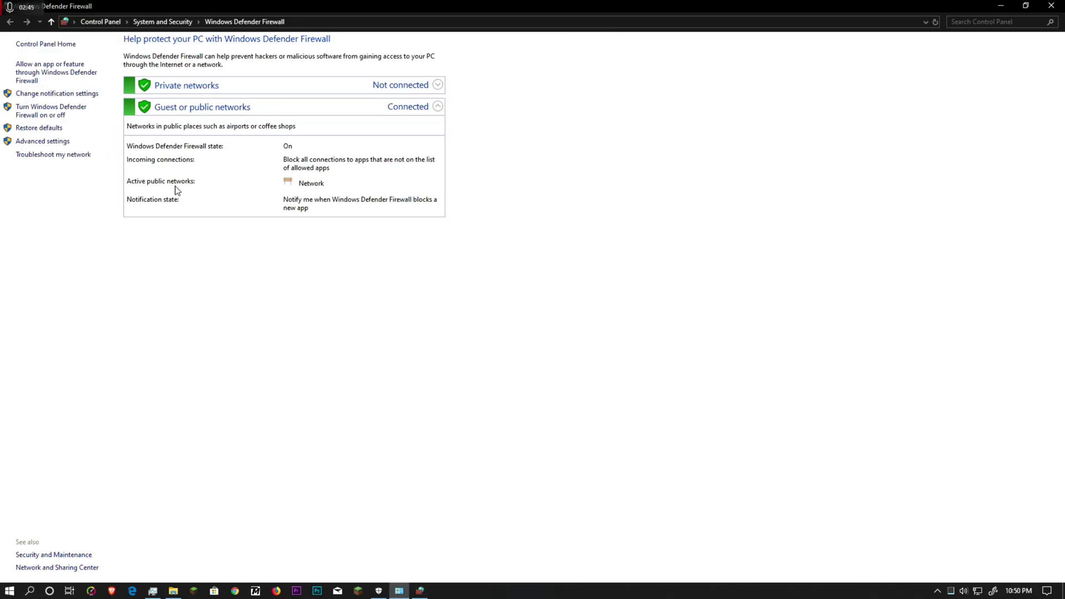
pyautogui.hotkey('alt', 'Tab')
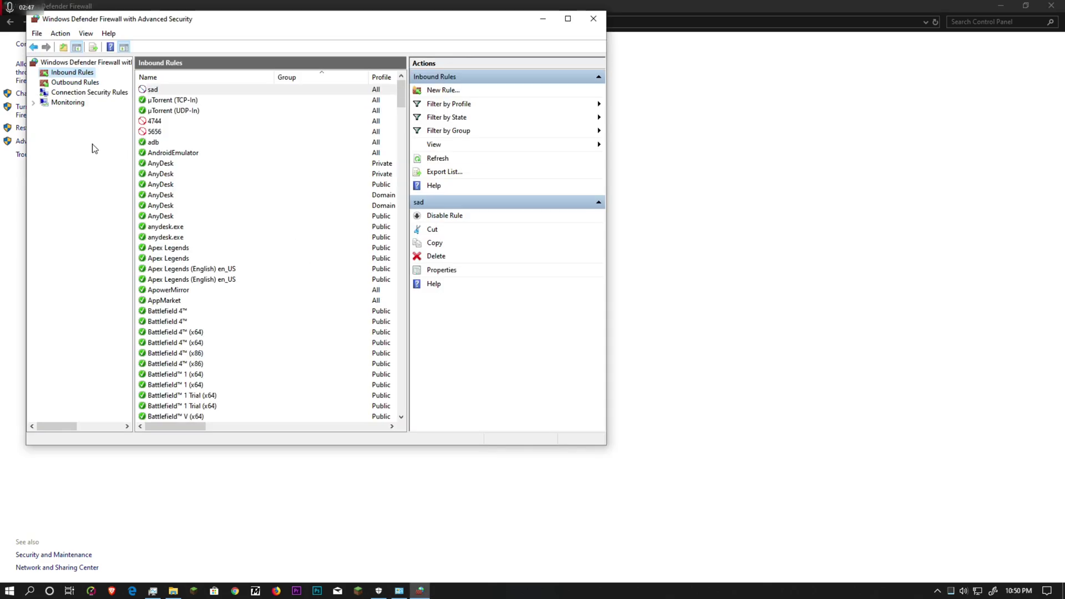
# - Create an outbound rule named 'bl3' blocking Borderlands3.exe on all network profiles
pyautogui.click(76, 83)
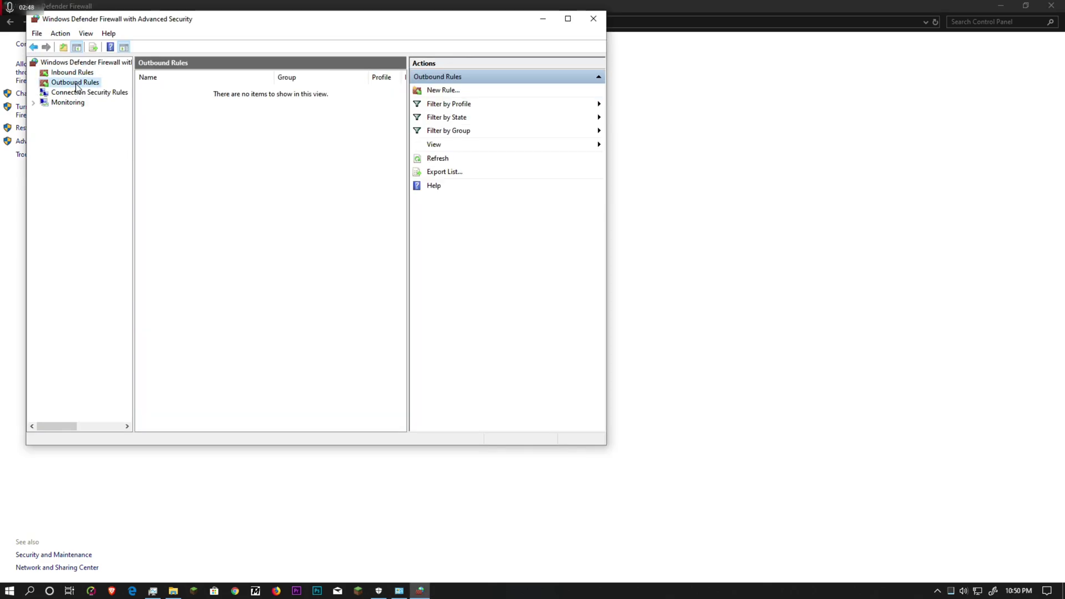
pyautogui.click(446, 91)
pyautogui.click(443, 433)
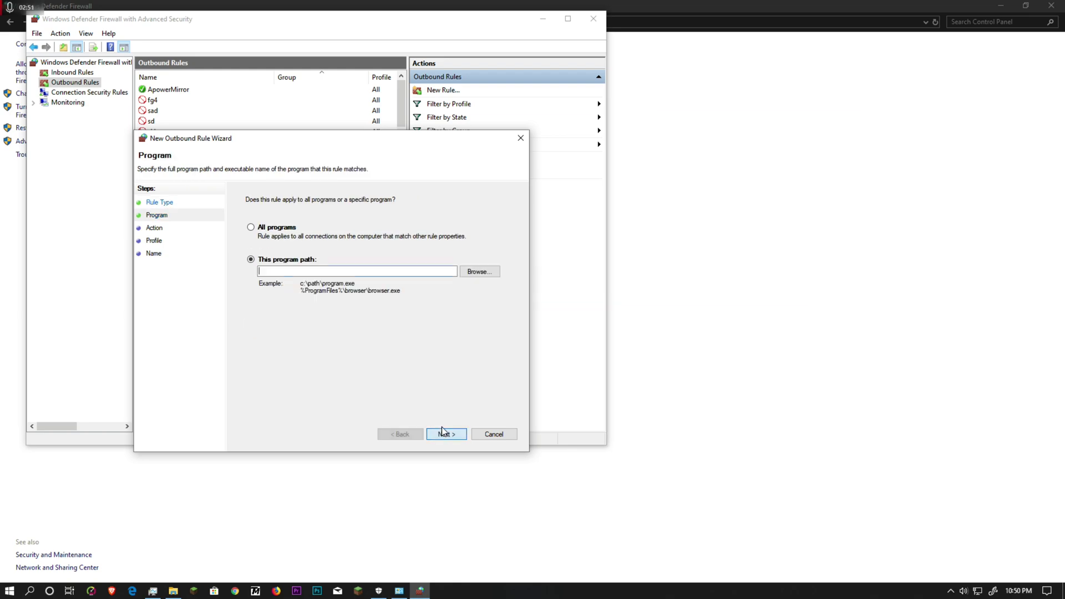
pyautogui.click(479, 271)
pyautogui.doubleClick(265, 274)
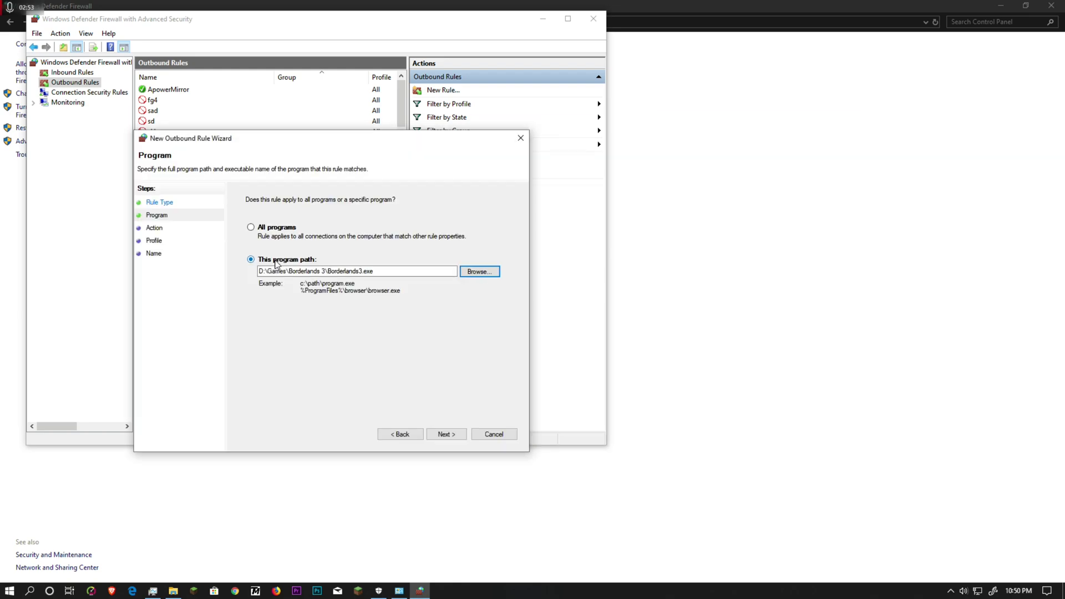
pyautogui.click(447, 432)
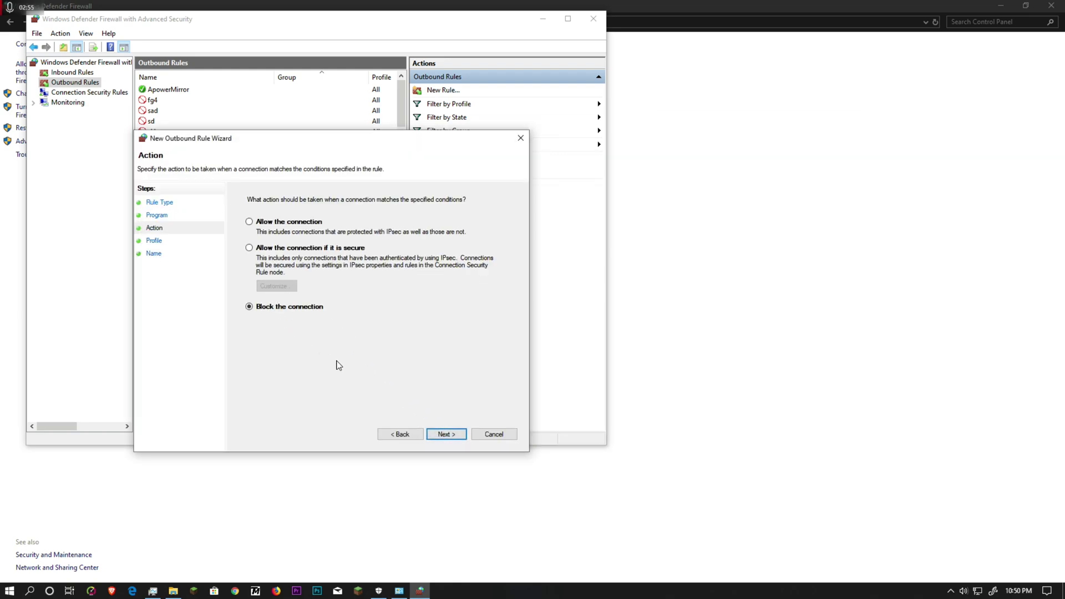
pyautogui.click(443, 435)
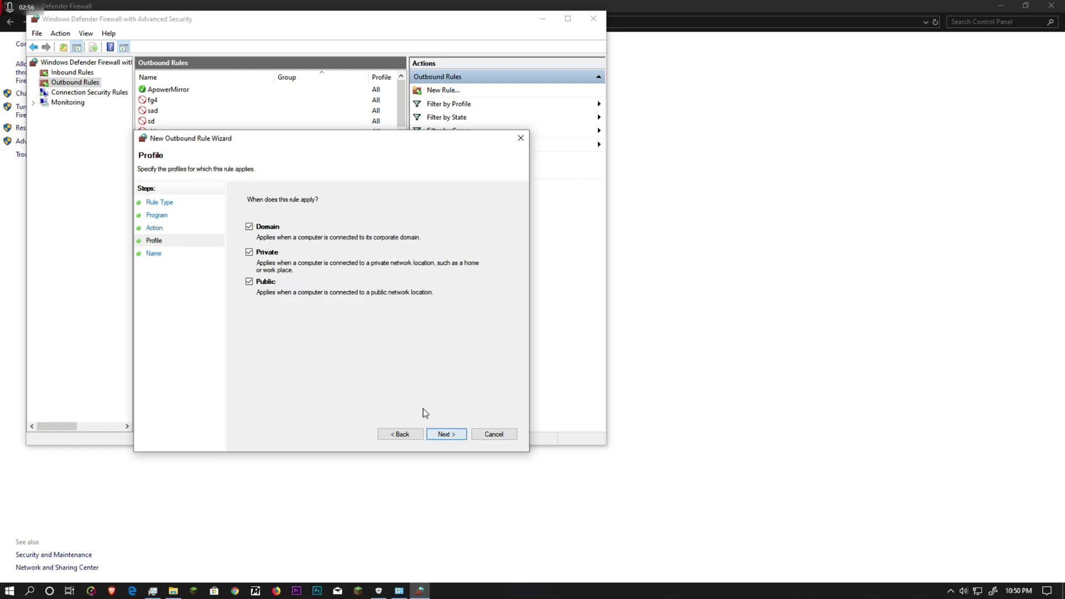
pyautogui.click(446, 436)
pyautogui.write('bl3')
pyautogui.click(447, 434)
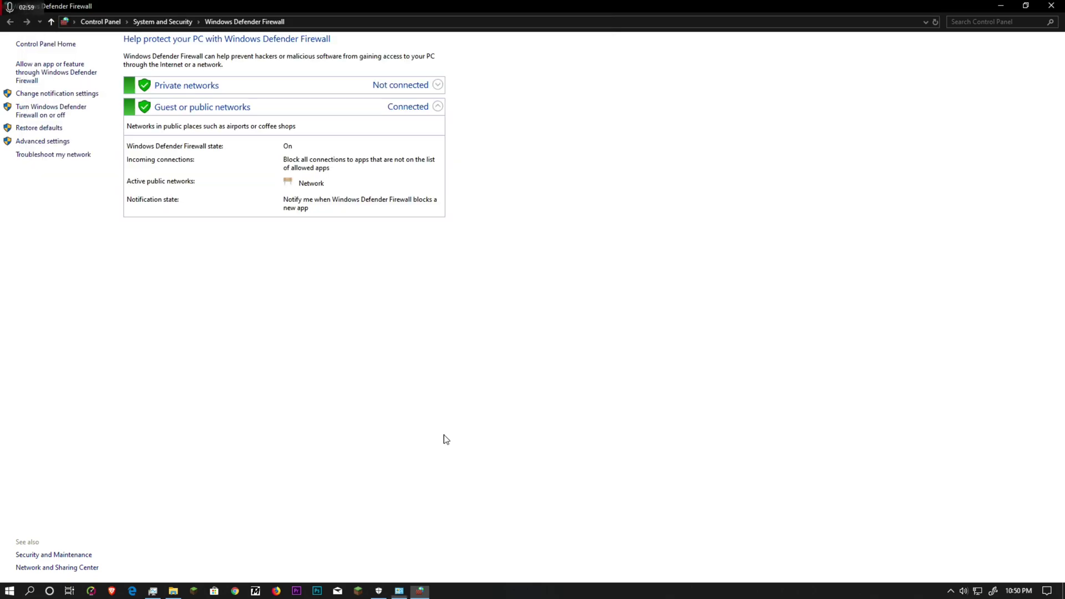
# - Close the basic Windows Defender Firewall window to return to the desktop
pyautogui.click(1051, 6)
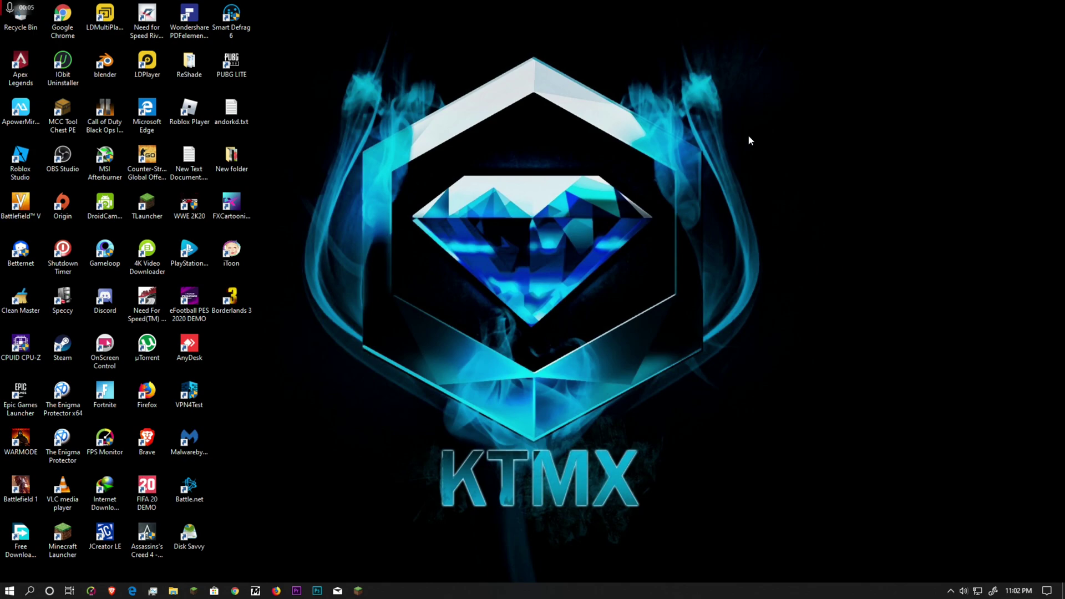
# - Launch Borderlands 3 from its desktop shortcut and let the Gearbox Software intro play
pyautogui.doubleClick(243, 315)
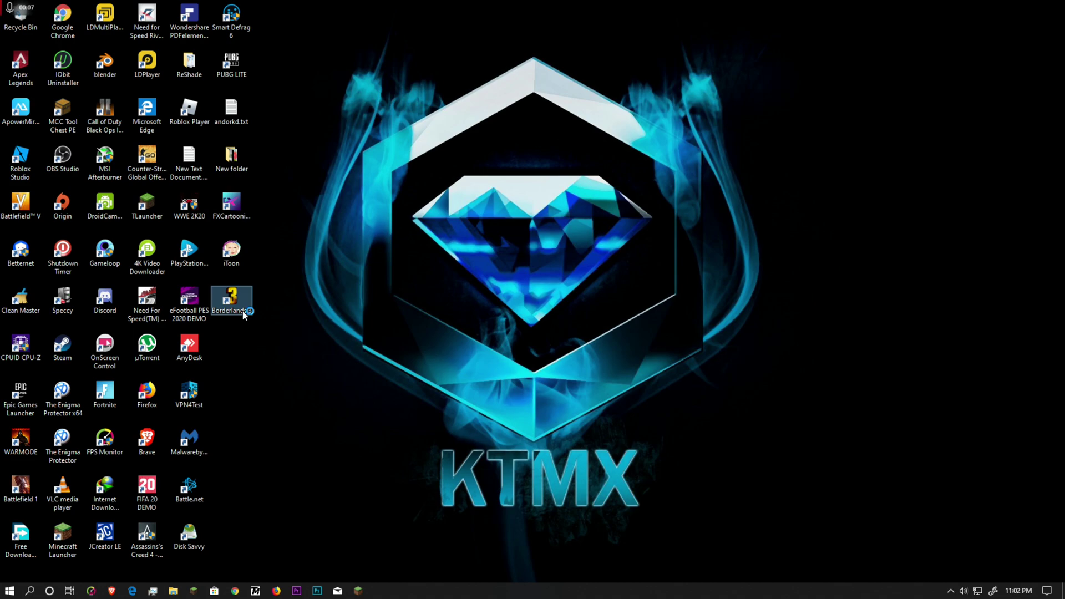